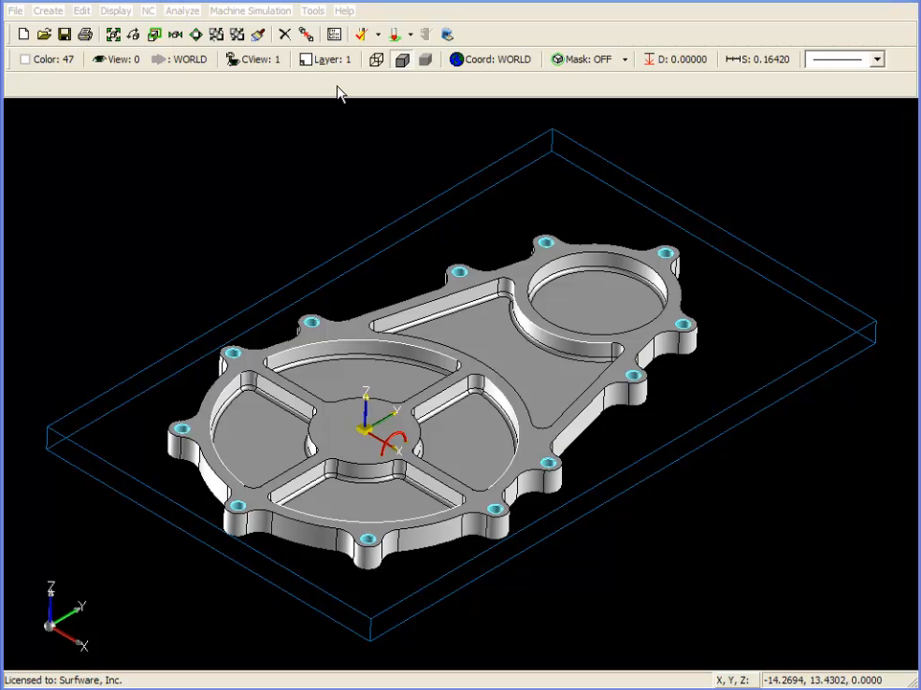
Step: Open the stock settings in the setup information of Setup One and keep the stock type as Box
click(338, 37)
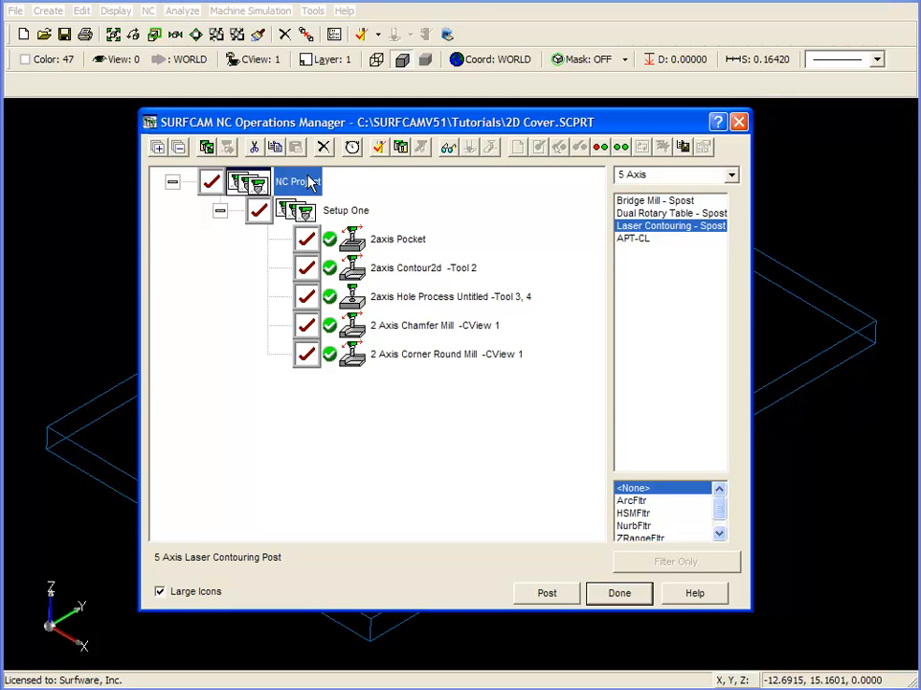
click(356, 214)
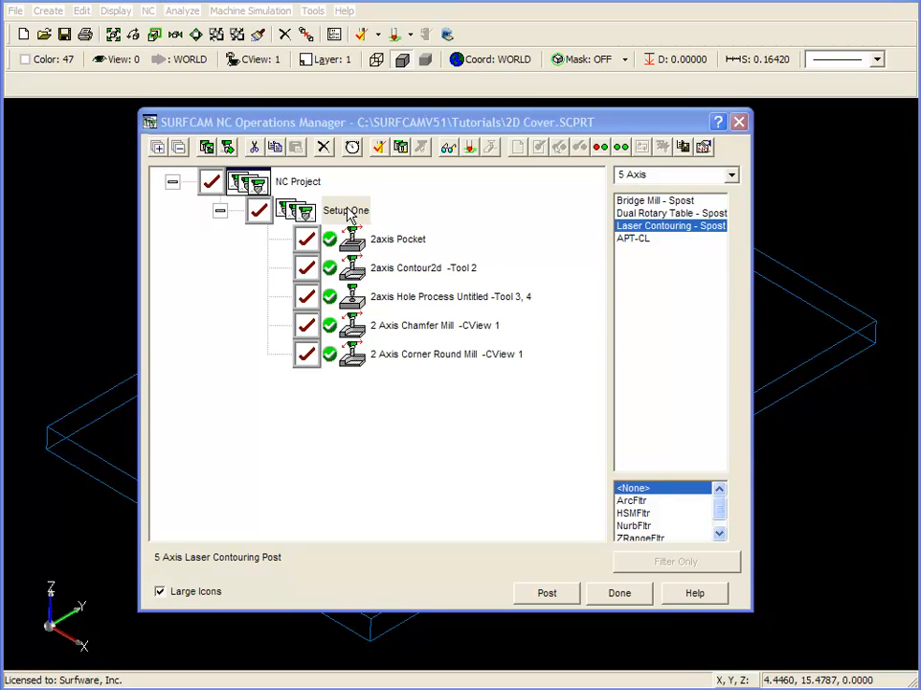
right_click(350, 217)
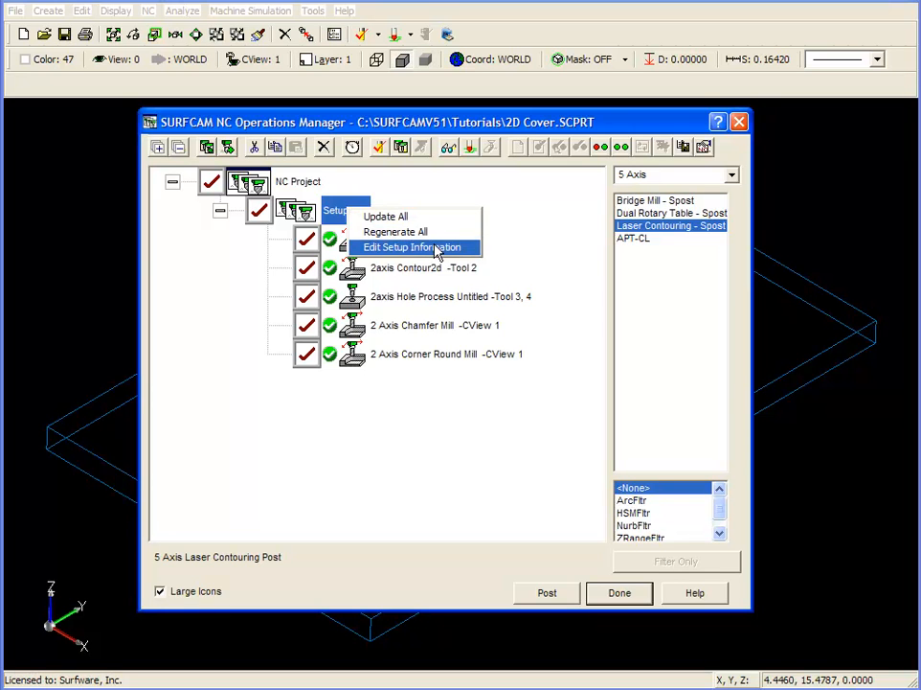
click(437, 250)
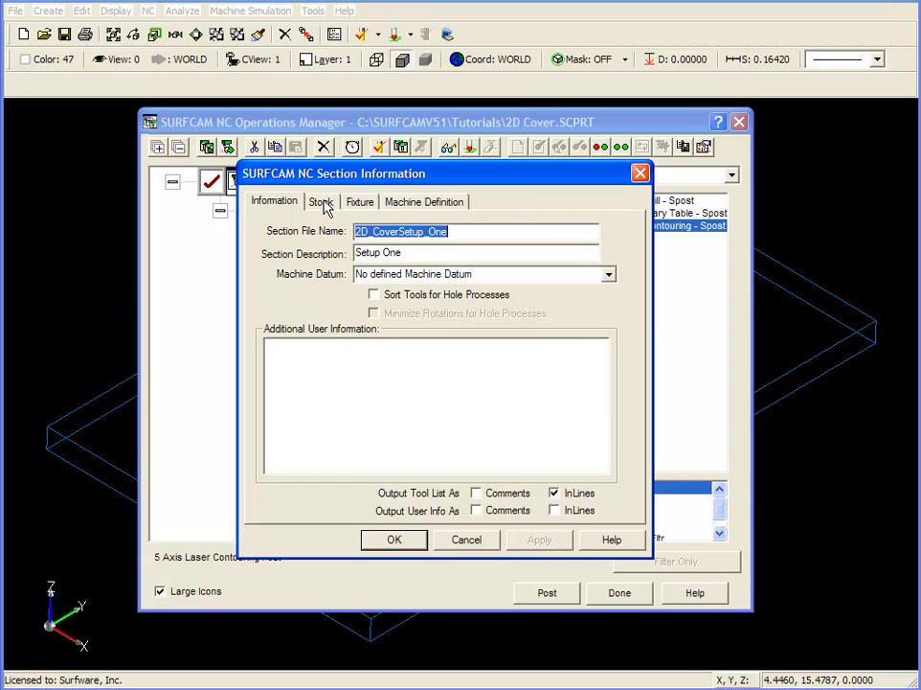
click(322, 202)
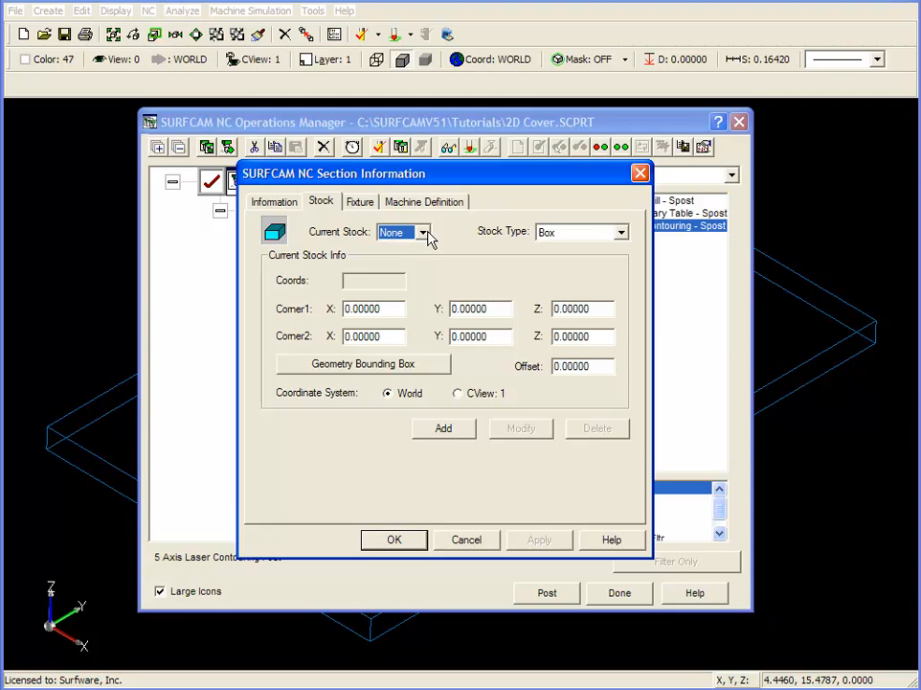
click(622, 233)
click(623, 234)
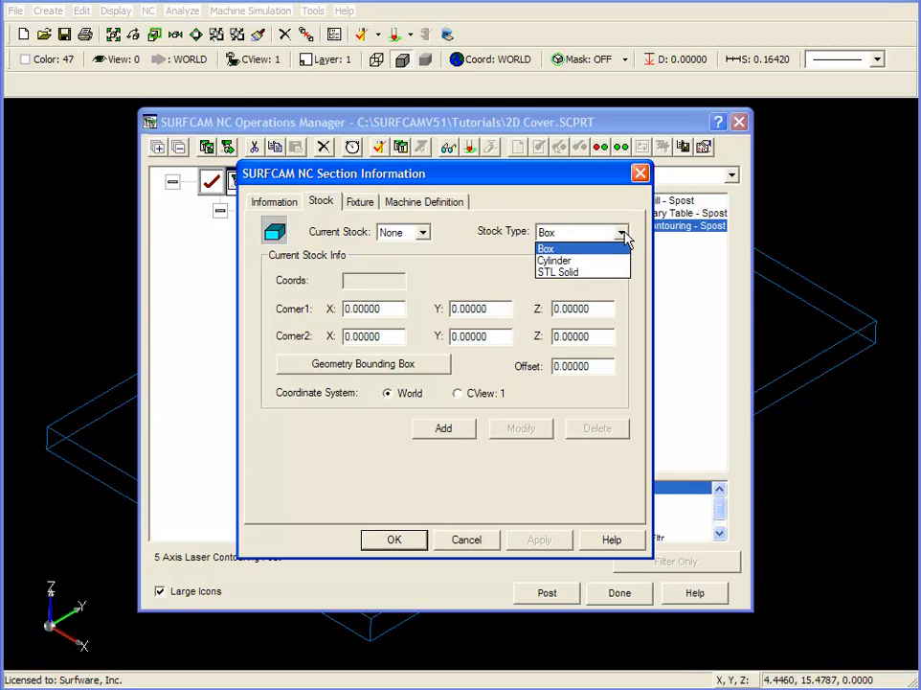
click(623, 234)
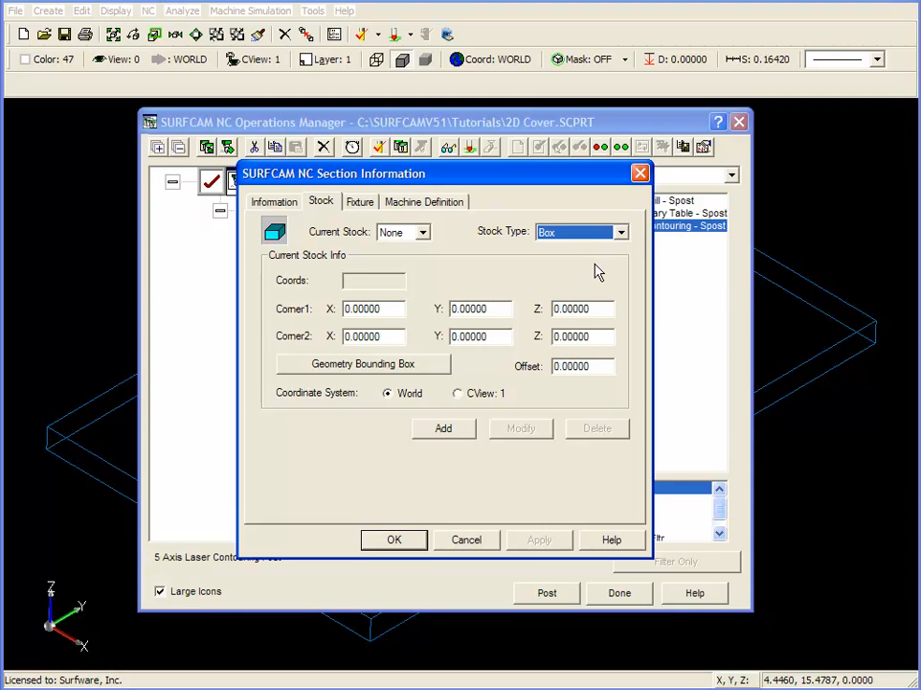
Step: Examine the X, Y and Z coordinate fields for Corner 1 and Corner 2 of the box stock
double_click(392, 307)
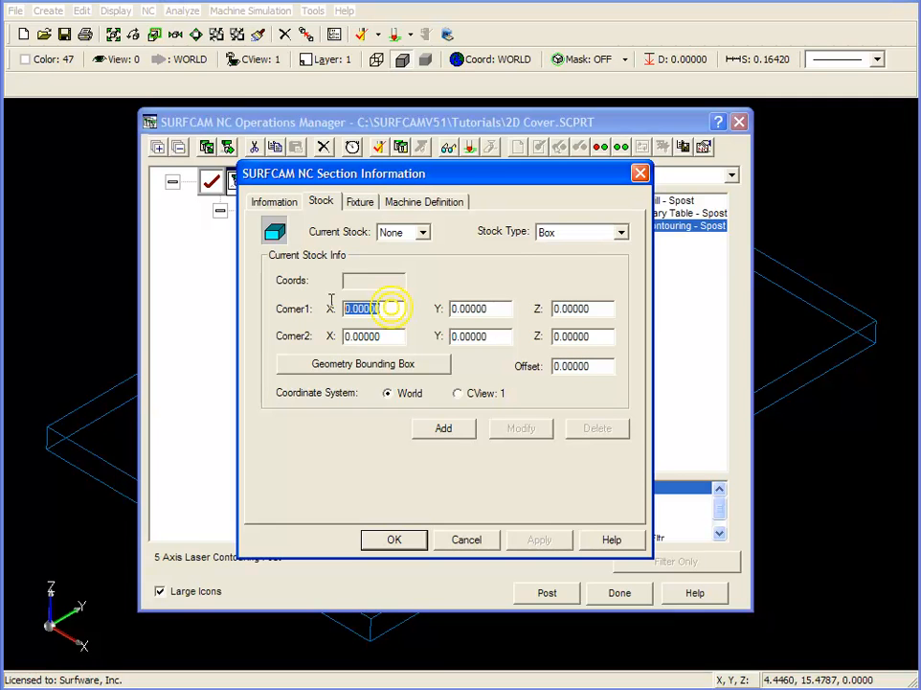
double_click(491, 307)
double_click(593, 308)
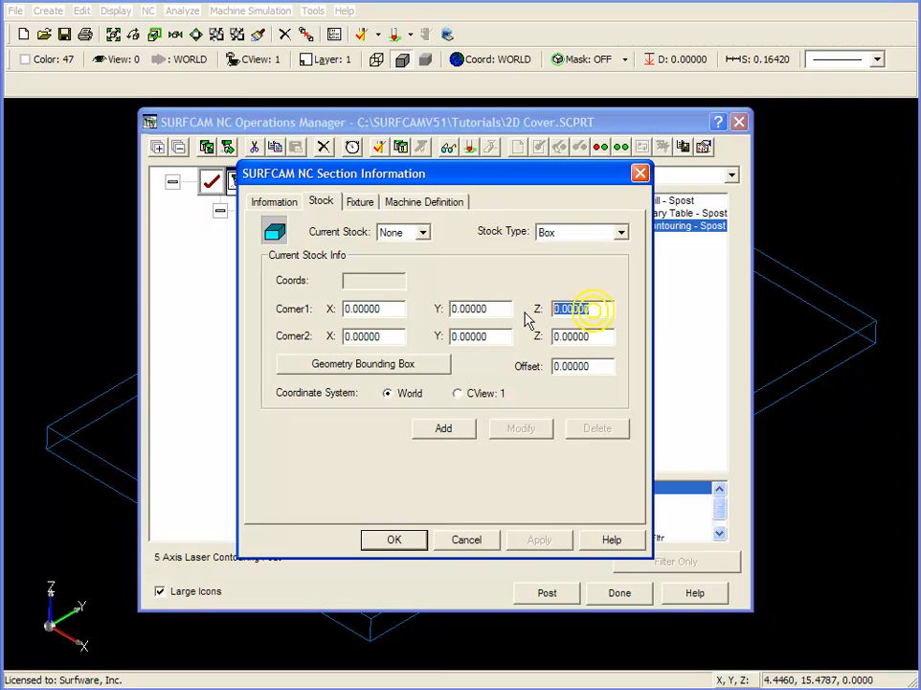
double_click(371, 335)
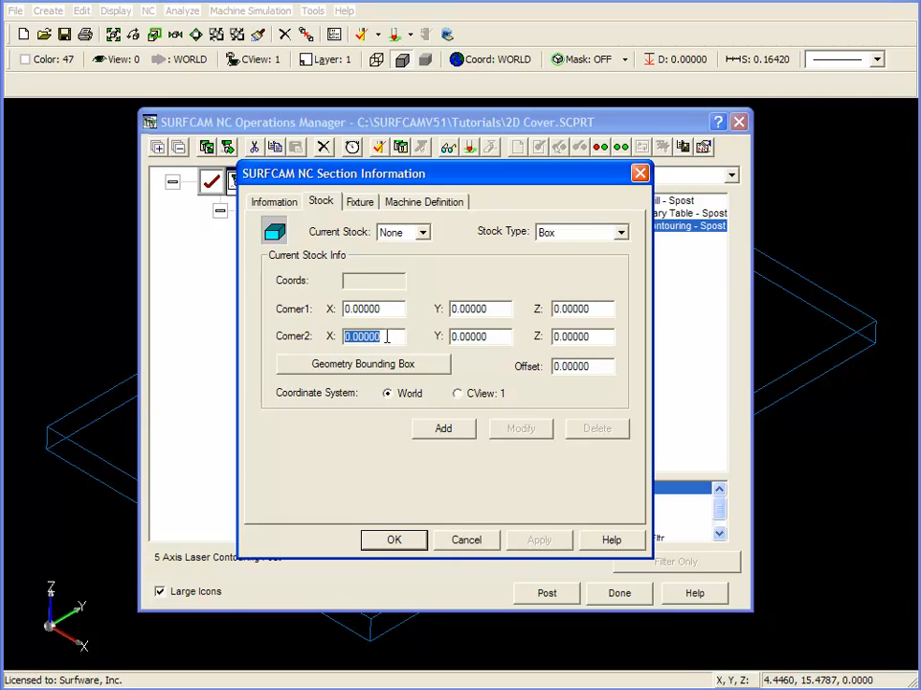
double_click(487, 335)
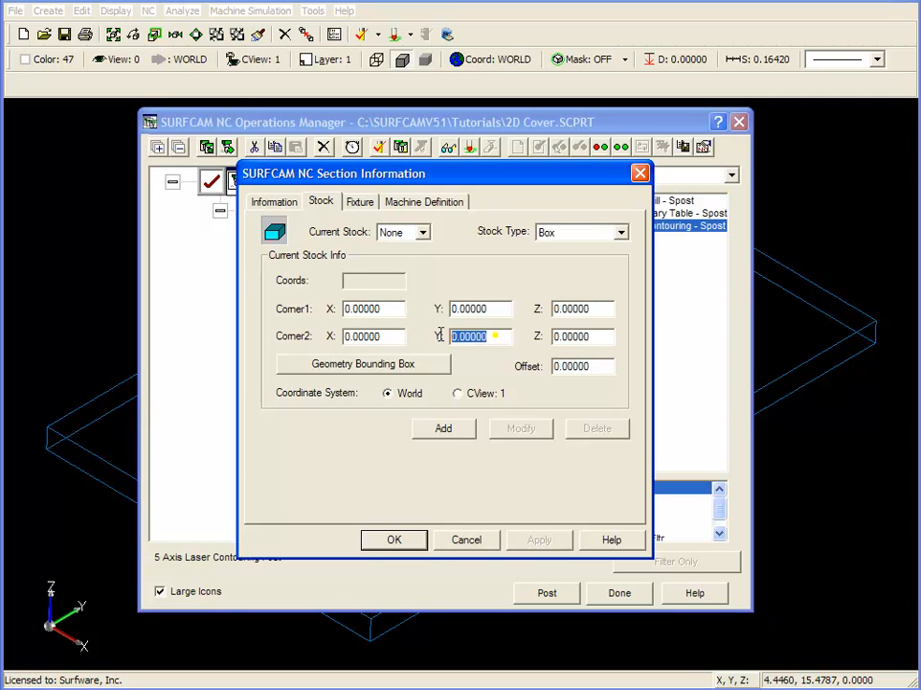
double_click(598, 335)
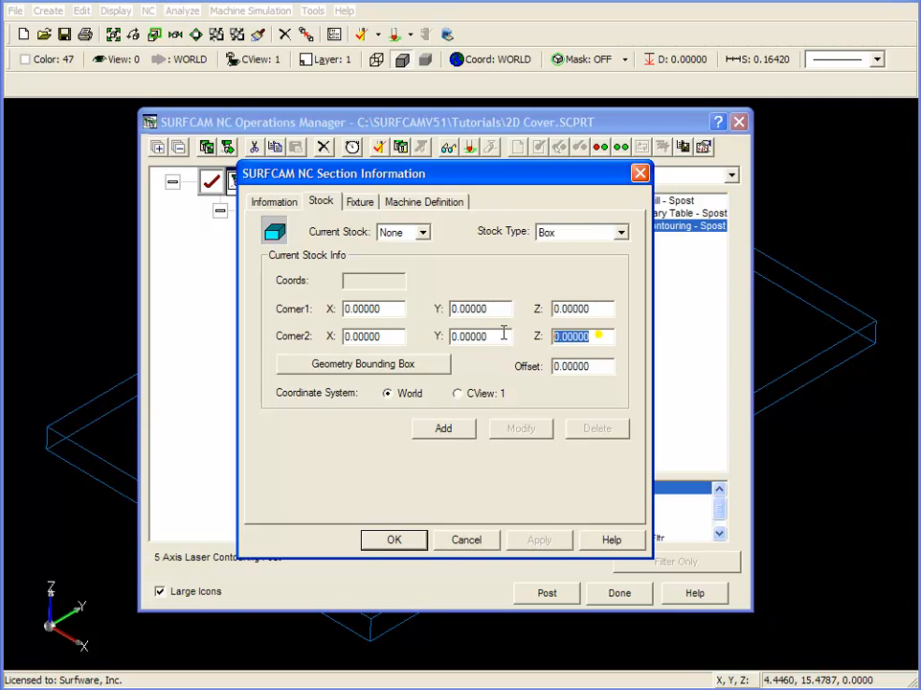
click(702, 305)
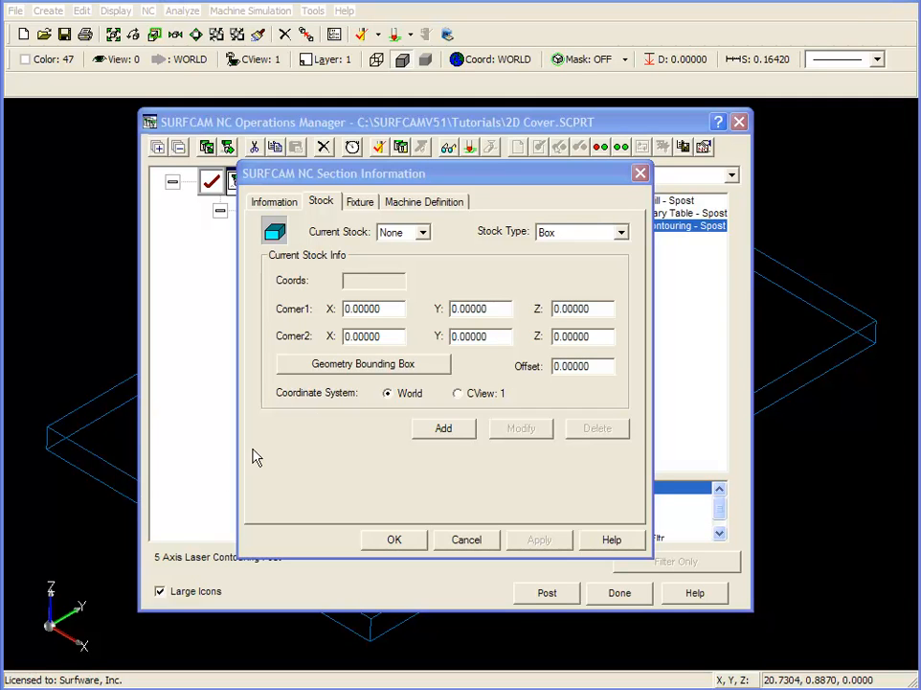
Step: Add a box stock sized by the geometry bounding box to Setup One and start verification of the operations
click(390, 368)
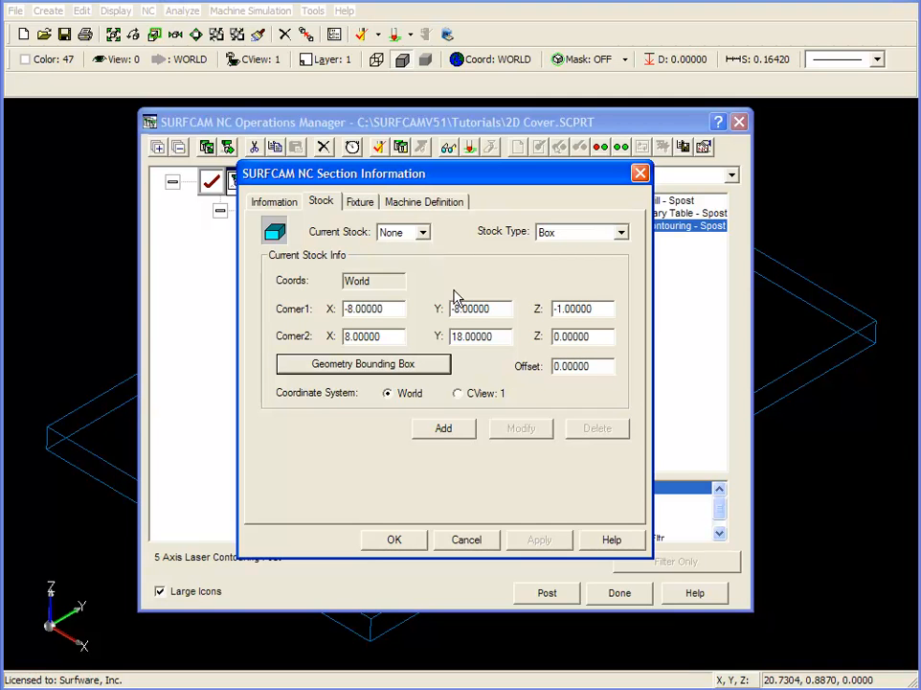
click(462, 431)
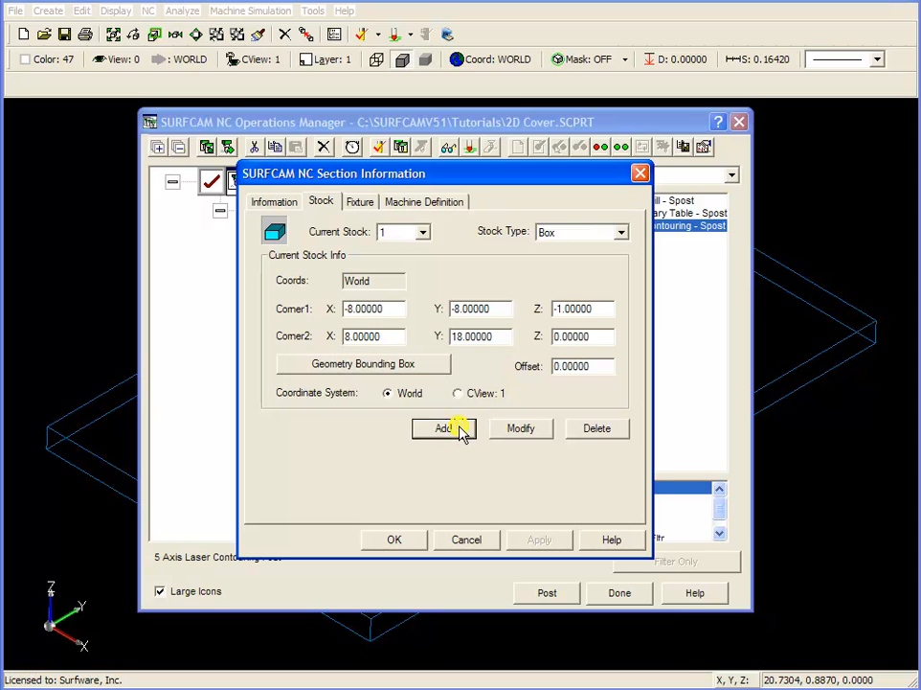
click(395, 540)
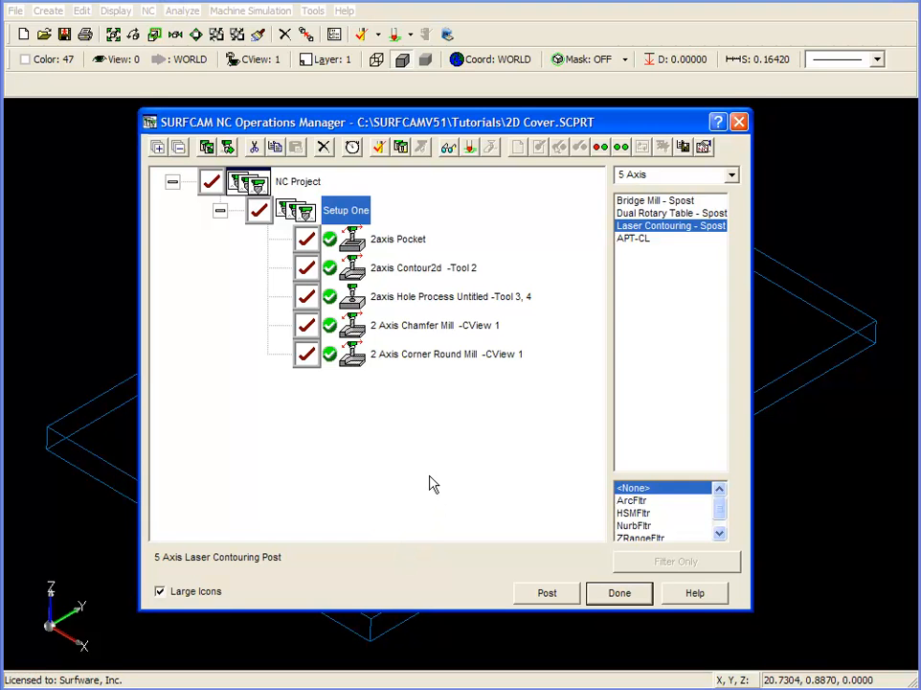
click(380, 149)
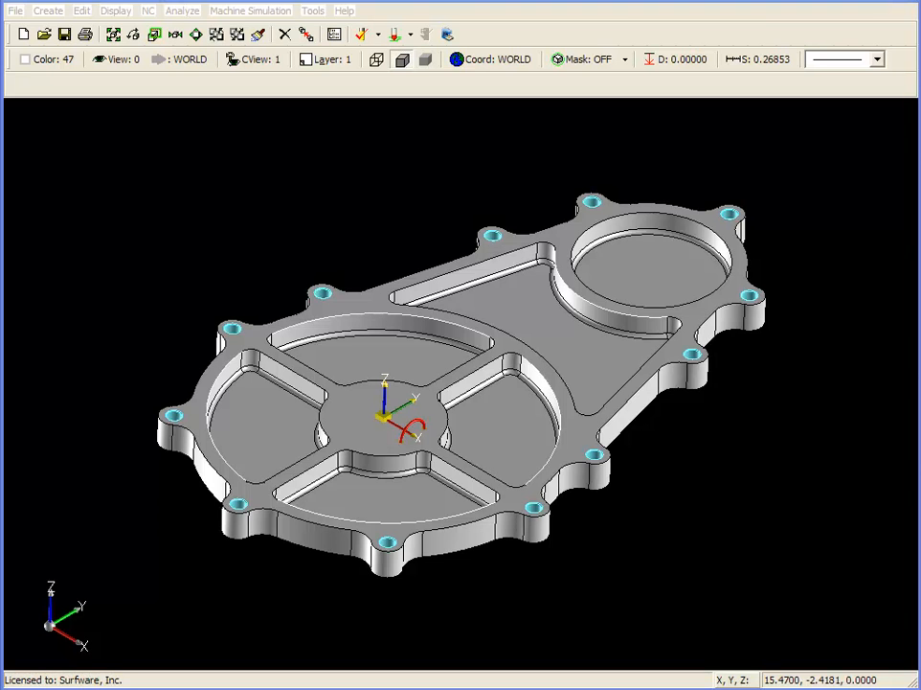
Step: In the stock settings of Setup One, calculate the box corners from the geometry bounding box with a 0.5 offset
click(333, 37)
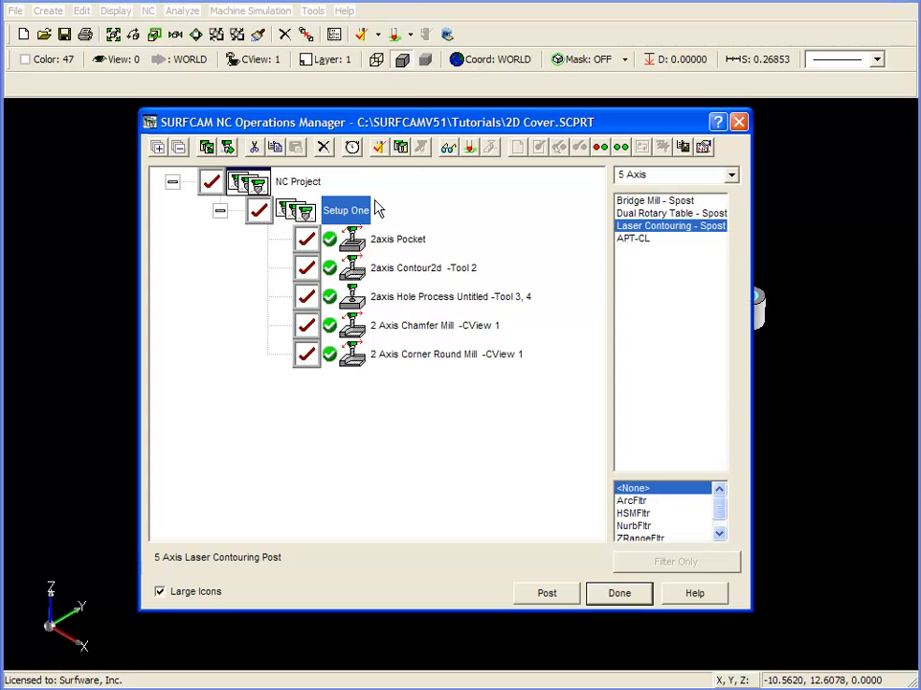
right_click(352, 206)
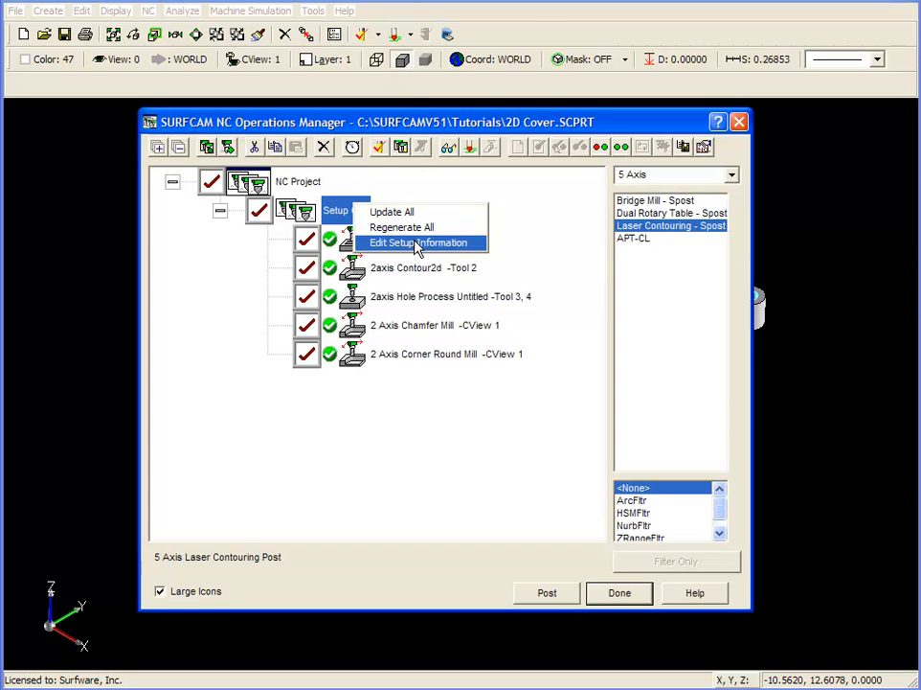
click(419, 243)
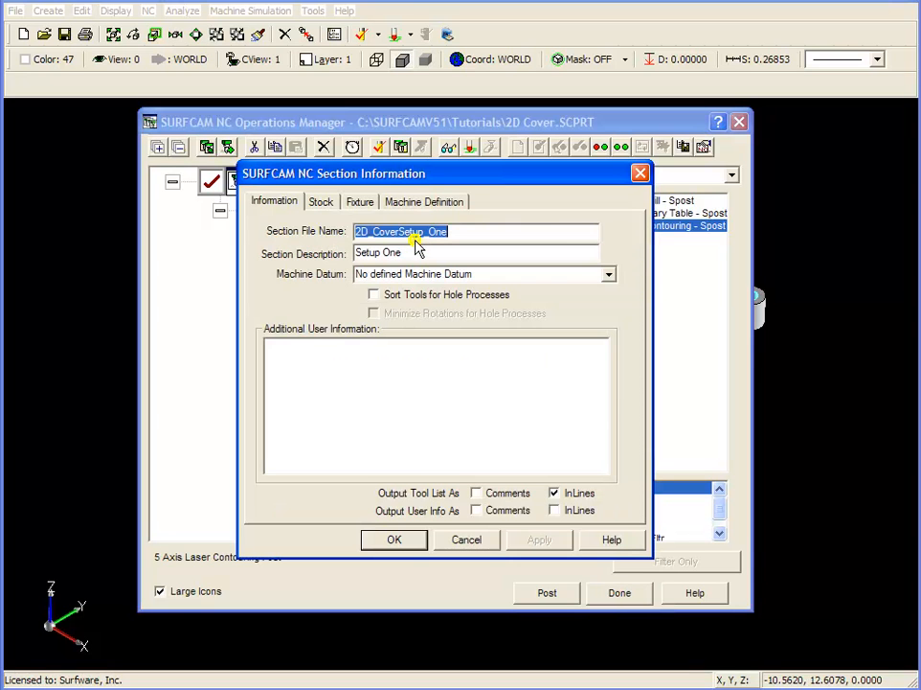
click(321, 202)
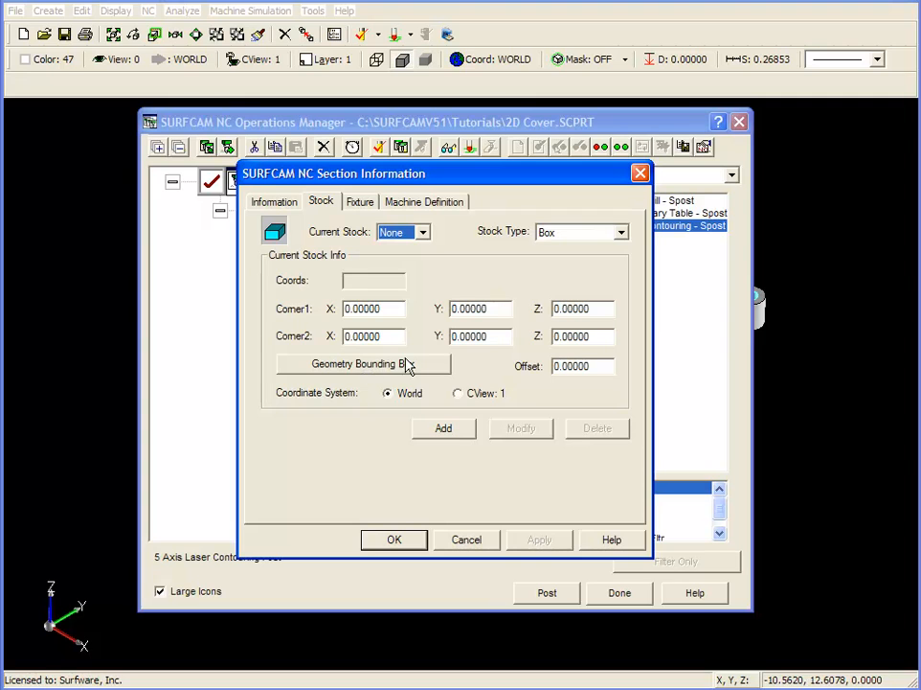
double_click(600, 365)
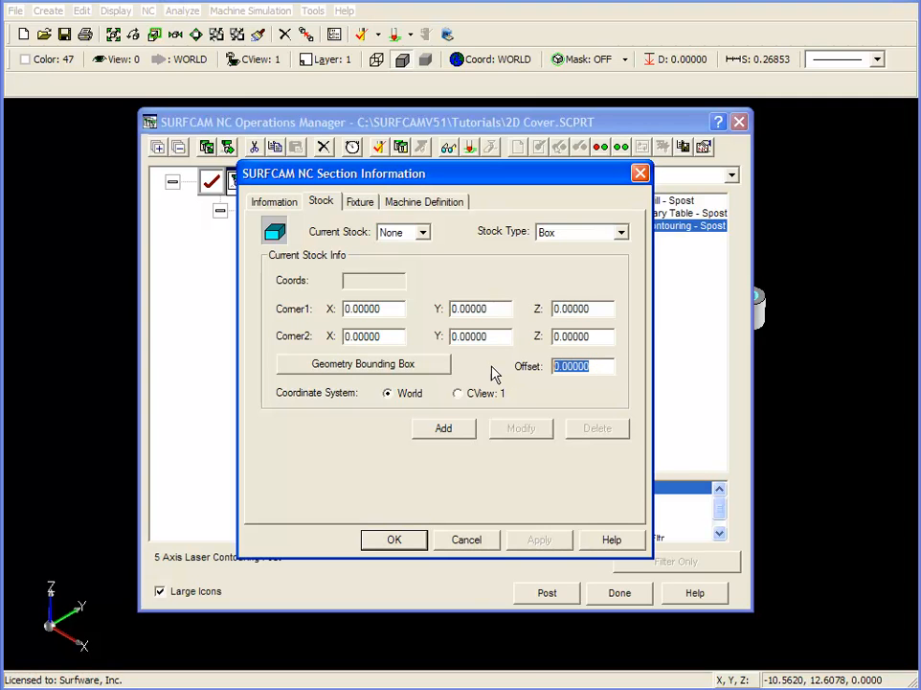
text(.5)
click(388, 373)
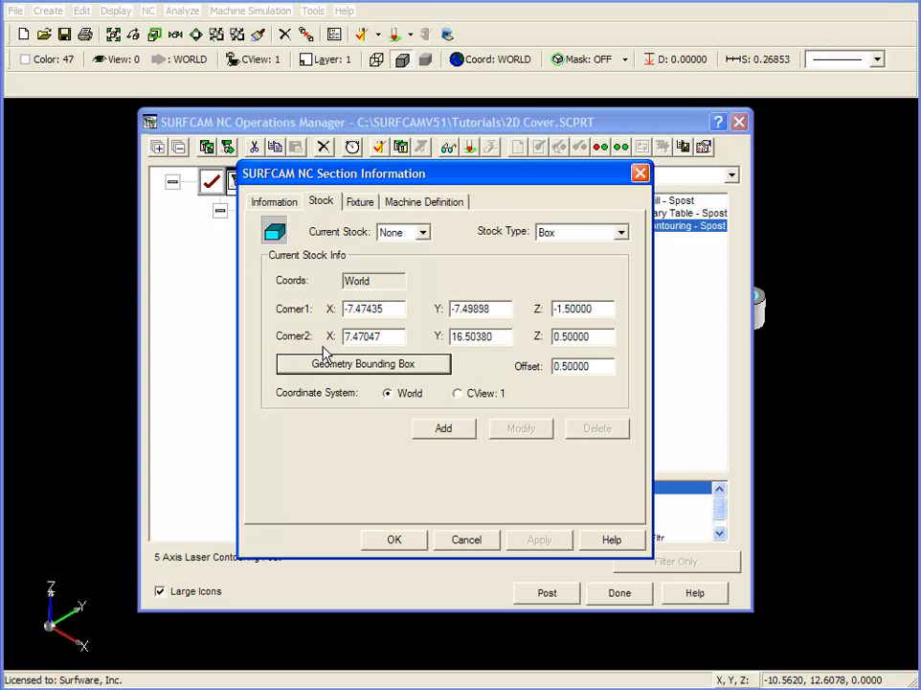
Step: Set the box stock's Corner 2 Z to 0 and its Corner 1 Z to -1
double_click(609, 336)
text(0)
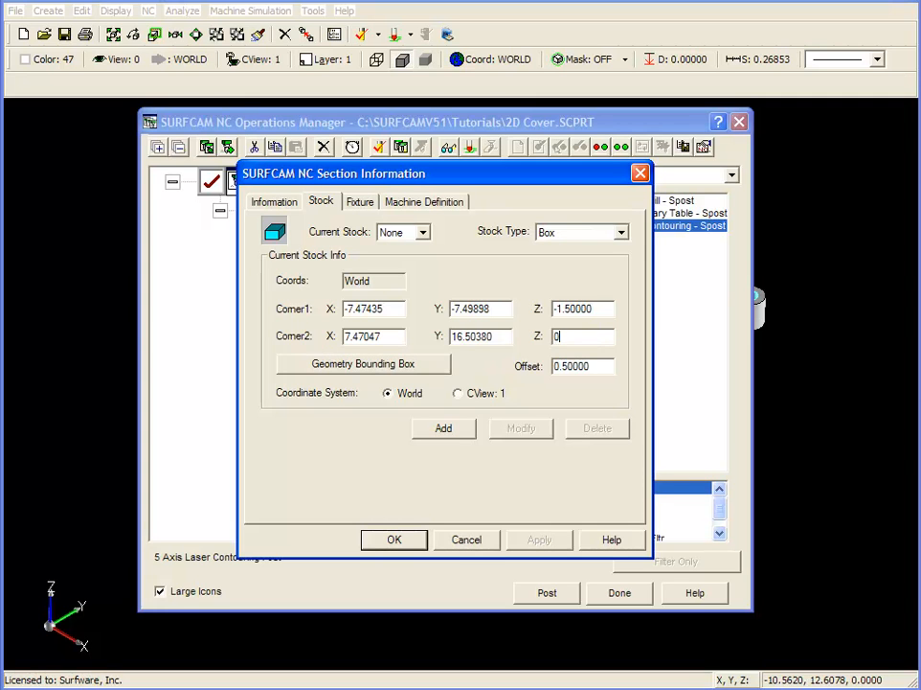
double_click(594, 308)
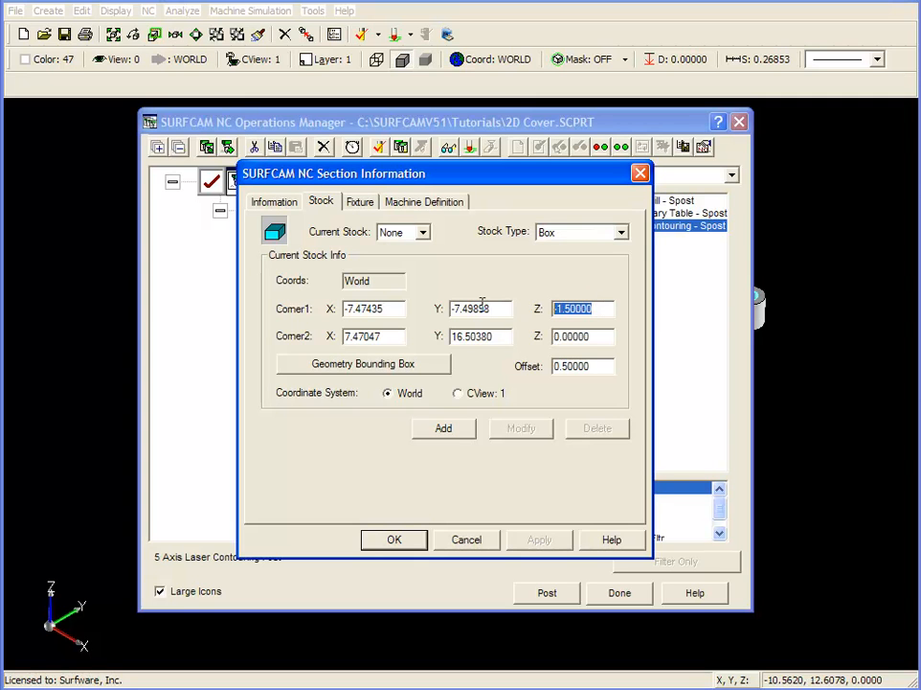
text(-1)
Step: Add the offset box stock to Setup One and start verification of the operations with it
click(446, 430)
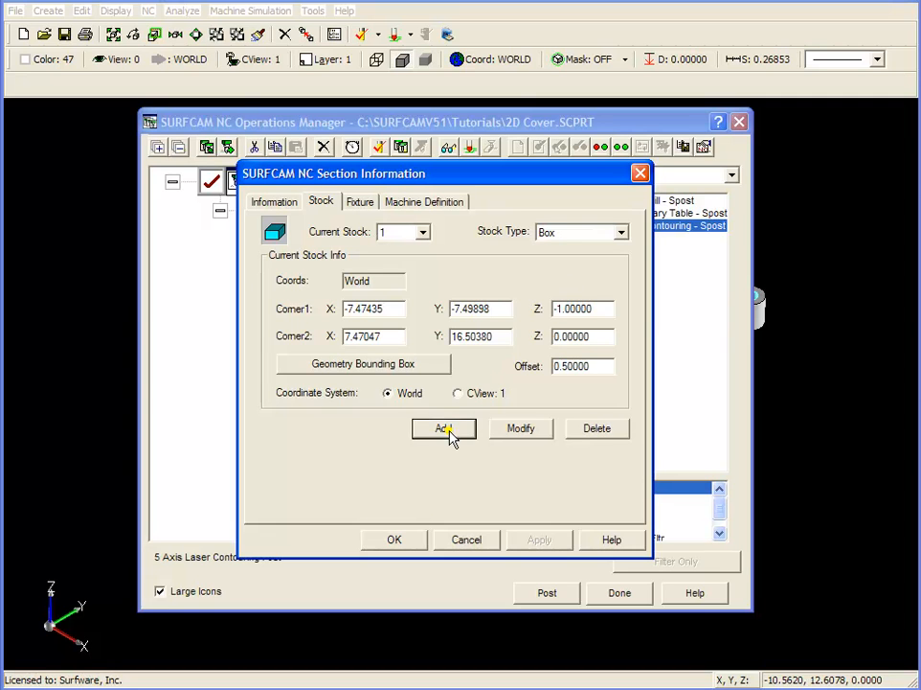
click(394, 541)
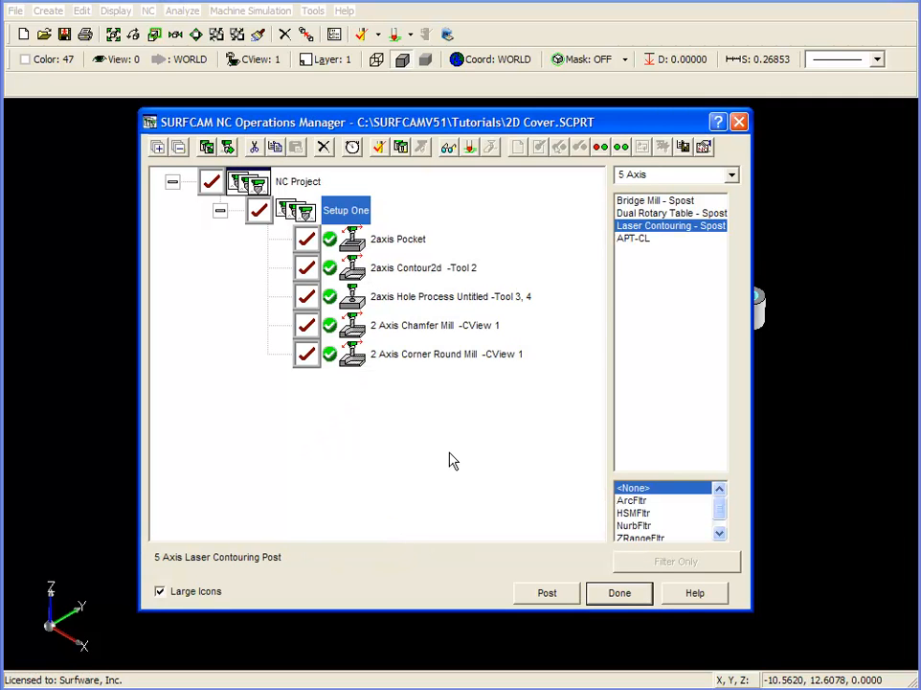
click(380, 150)
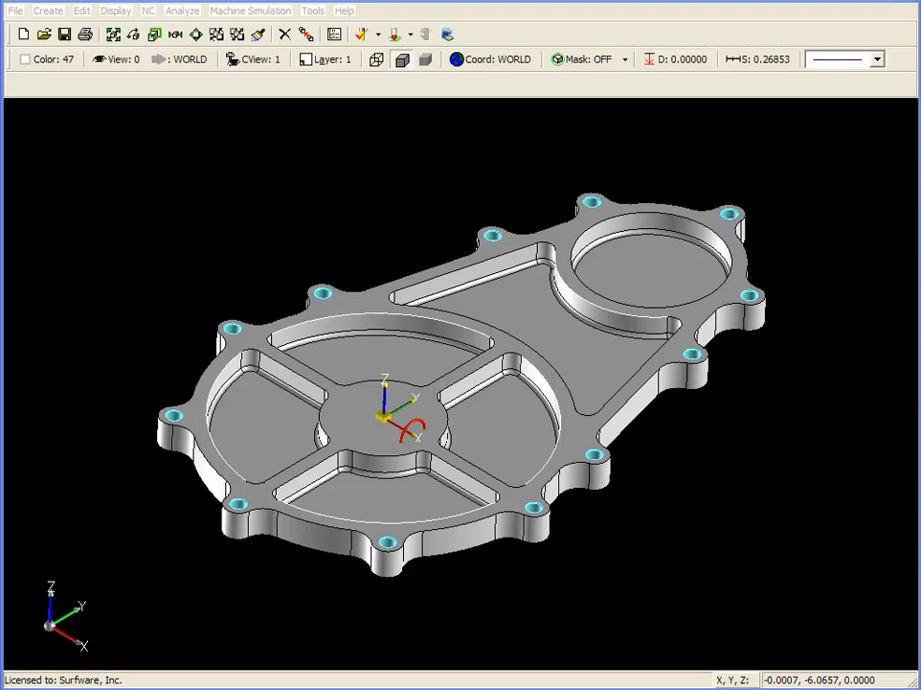
Step: In the stock settings of Setup One, set the stock type to STL Solid
click(336, 35)
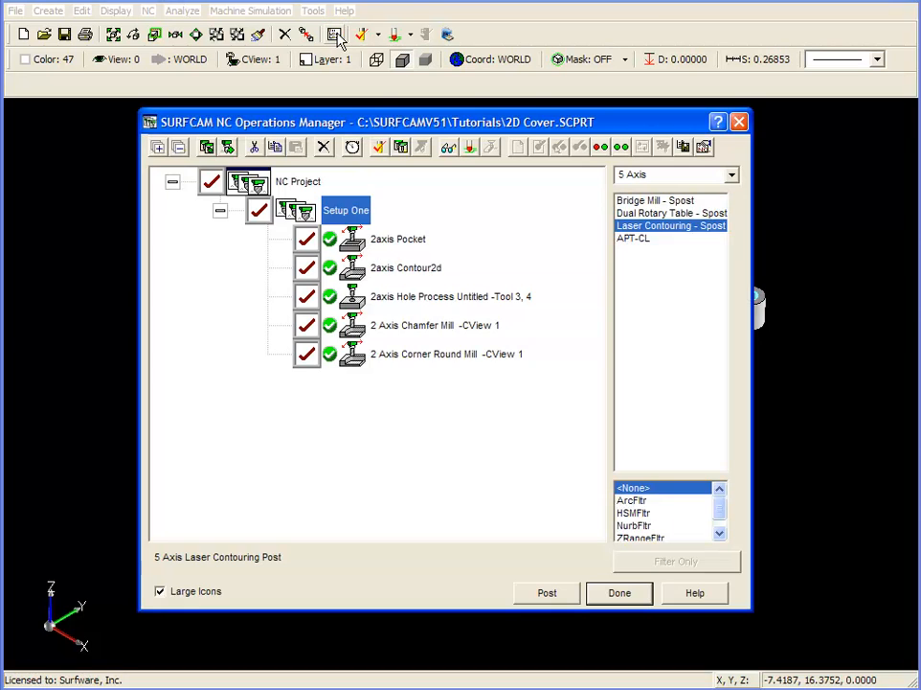
right_click(347, 212)
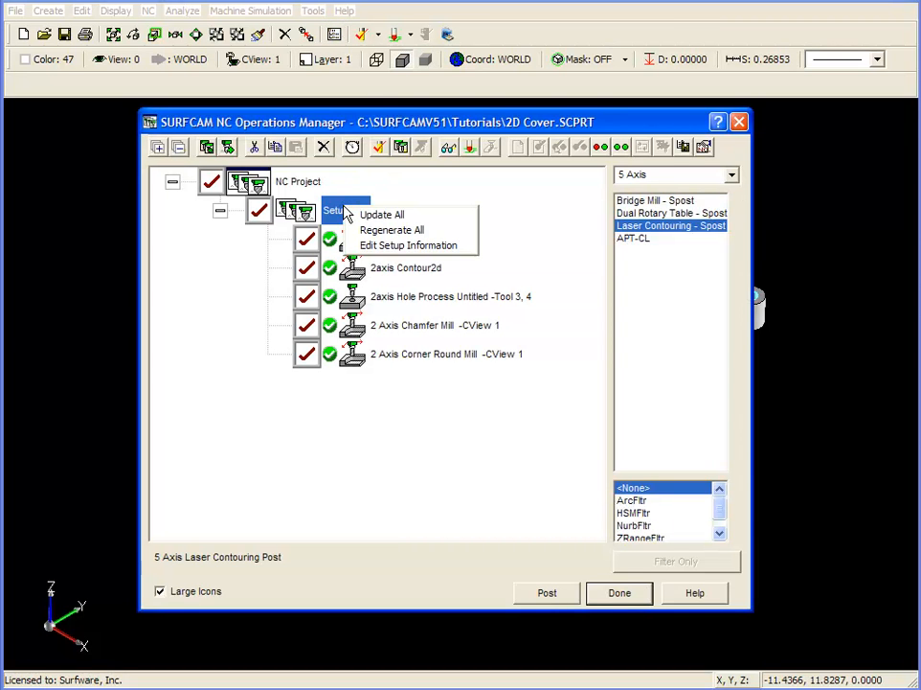
click(415, 246)
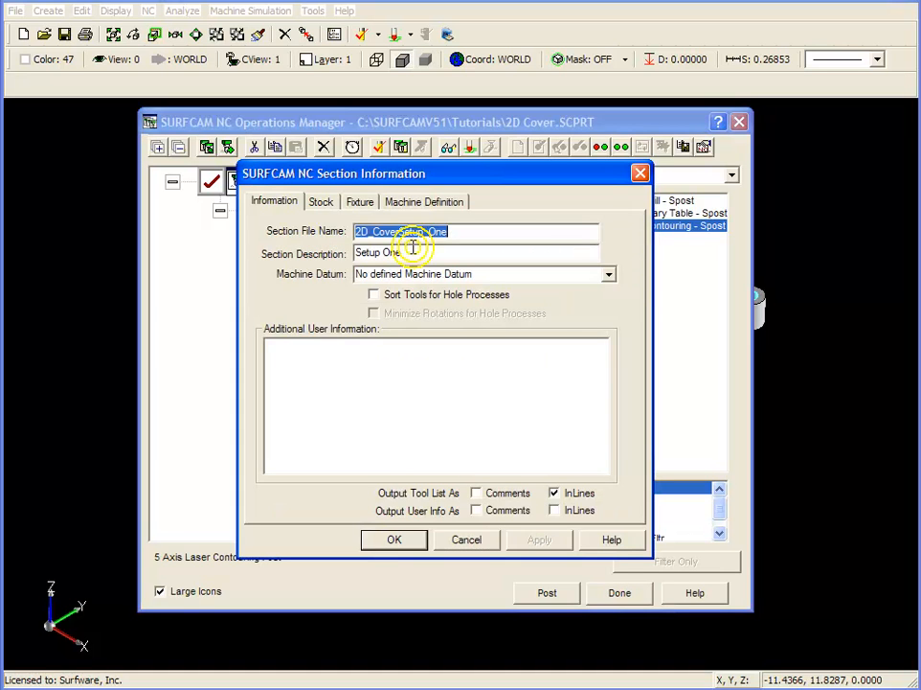
click(322, 204)
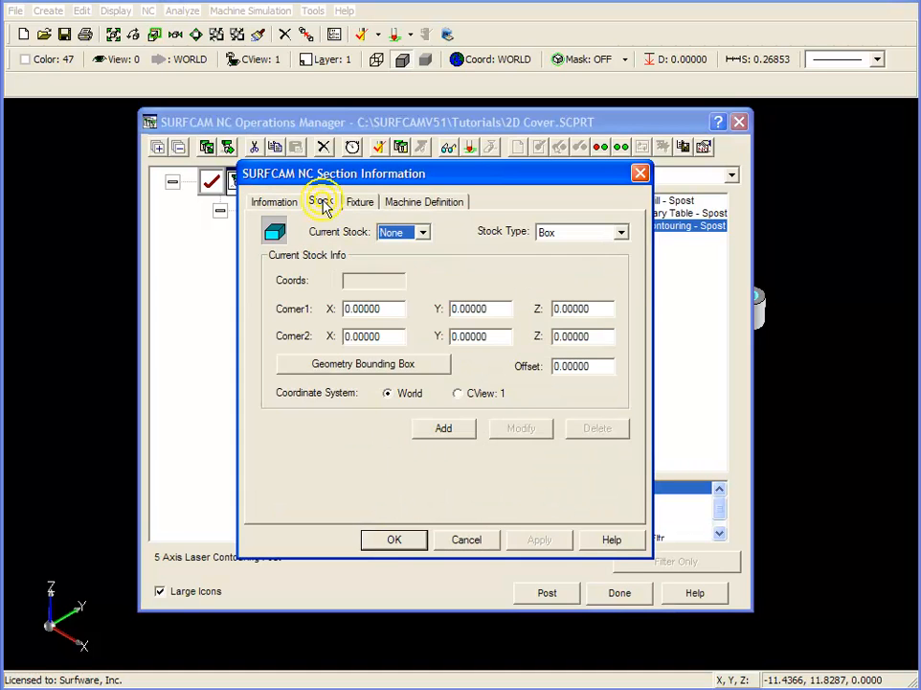
click(624, 233)
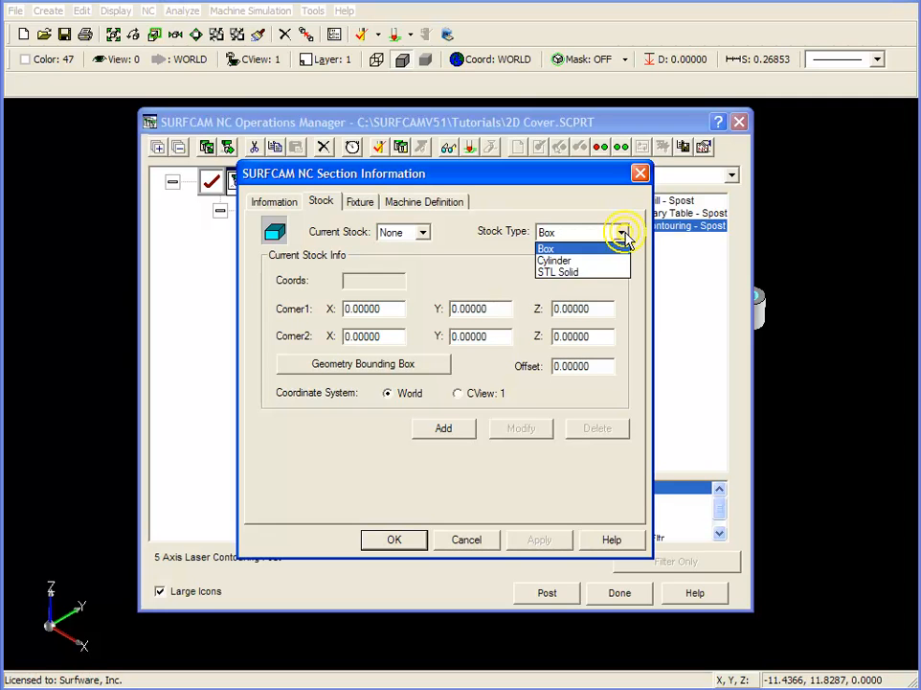
click(584, 276)
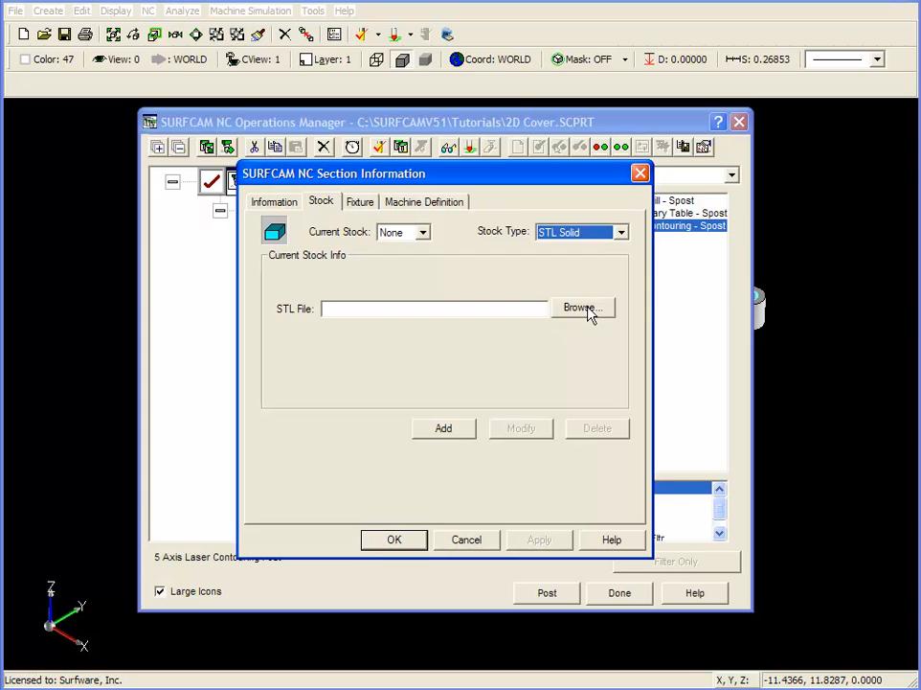
Step: Load 2D Cover Stock.STL from the Tutorials folder as the stock's STL file
click(586, 308)
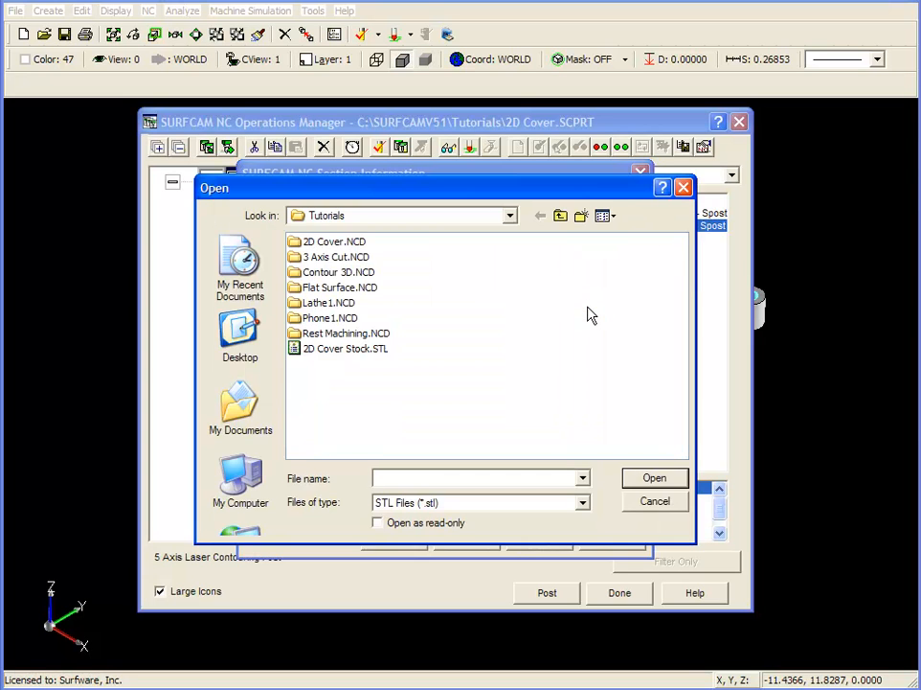
click(332, 351)
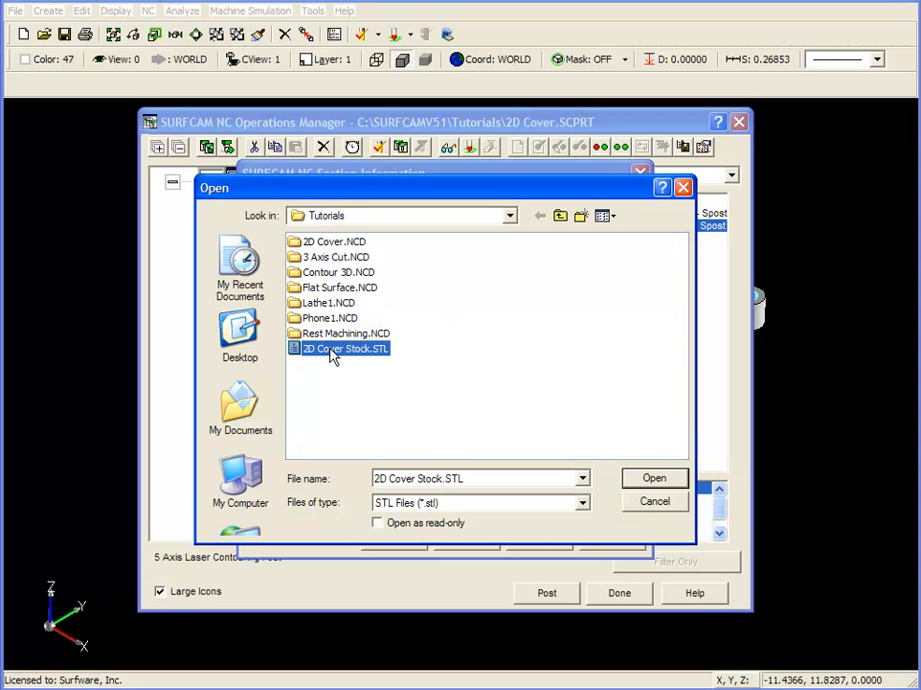
click(634, 478)
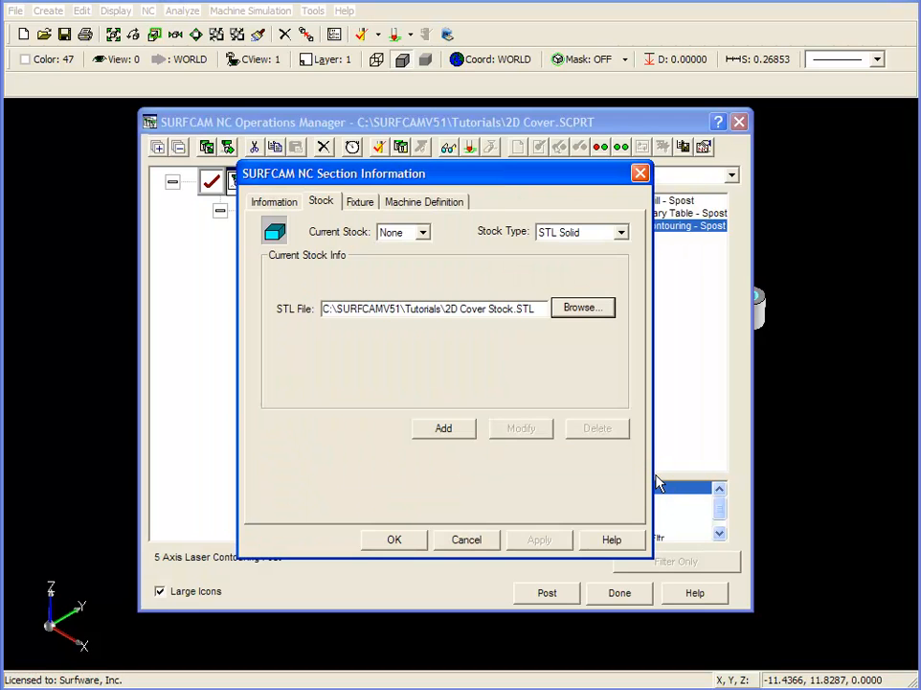
Step: Add the STL solid stock to Setup One and run the verification of the operations on it
click(440, 433)
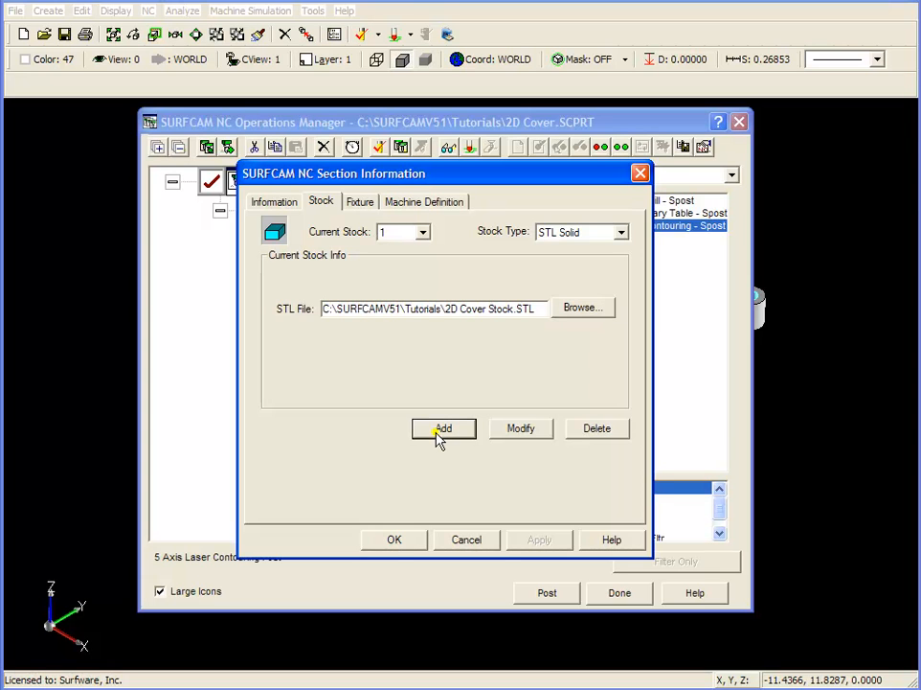
click(394, 541)
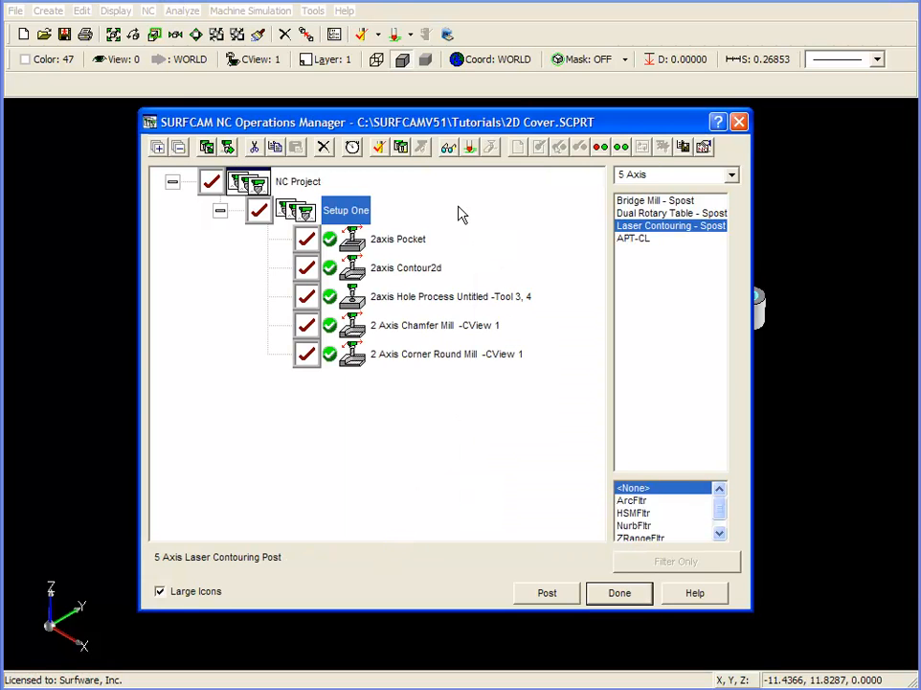
click(380, 146)
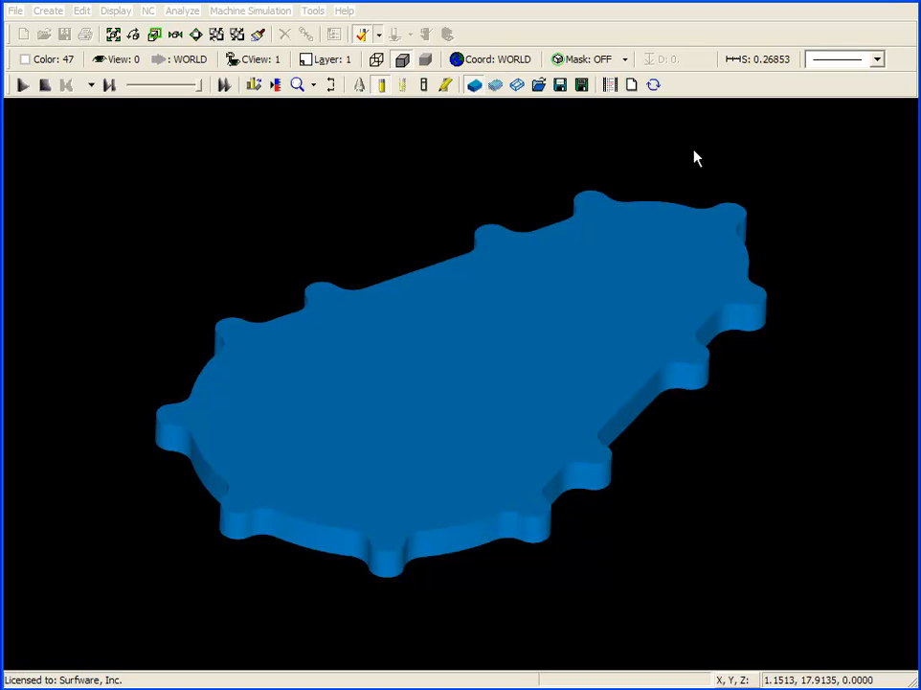
click(23, 86)
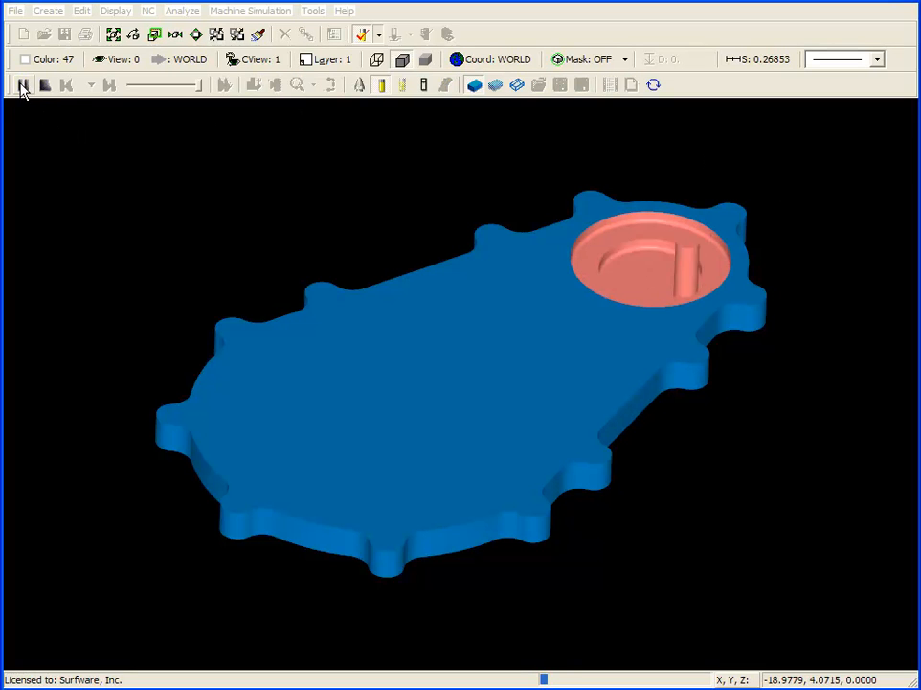